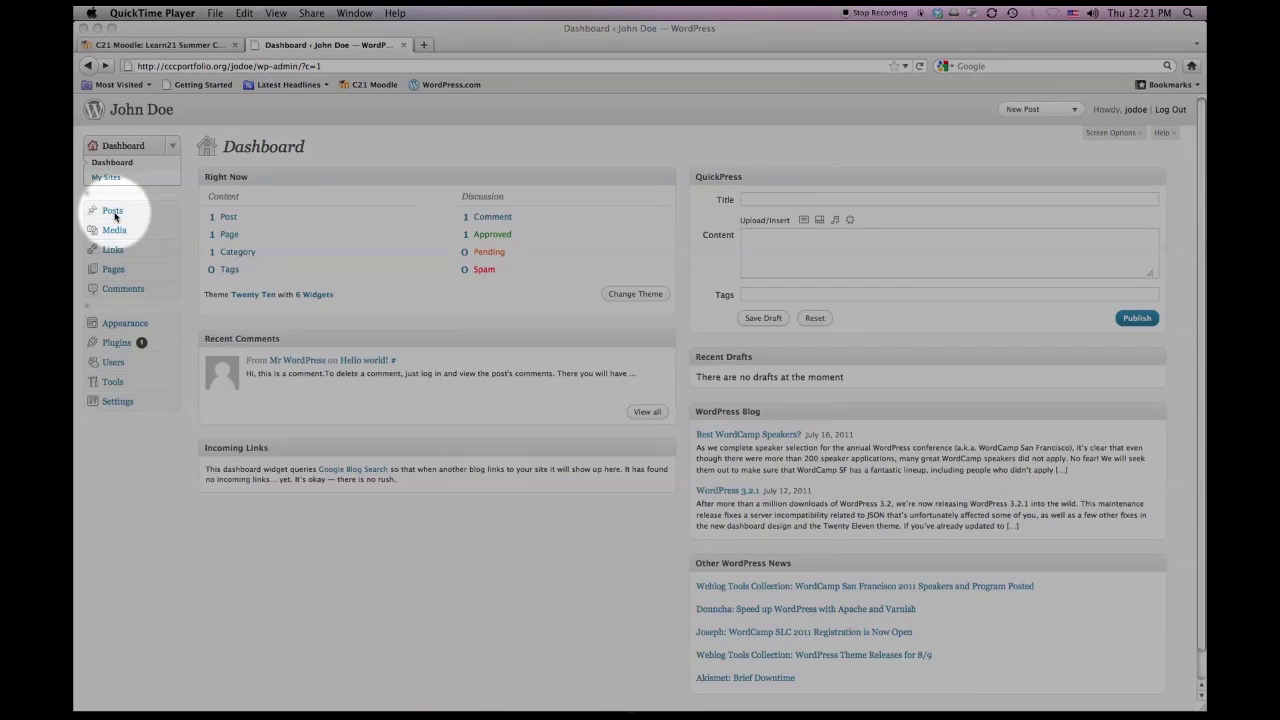
# Step: Go to the Posts list and start a new blank post with Add New
pyautogui.click(114, 212)
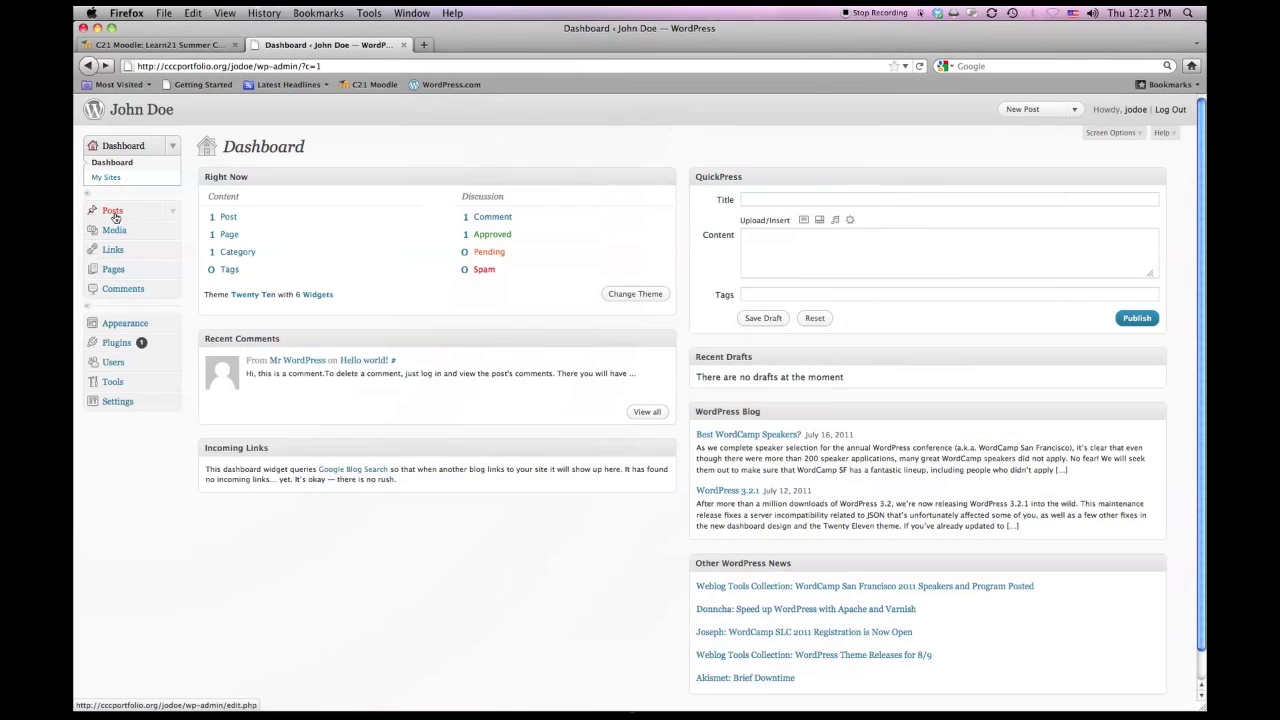
pyautogui.click(114, 213)
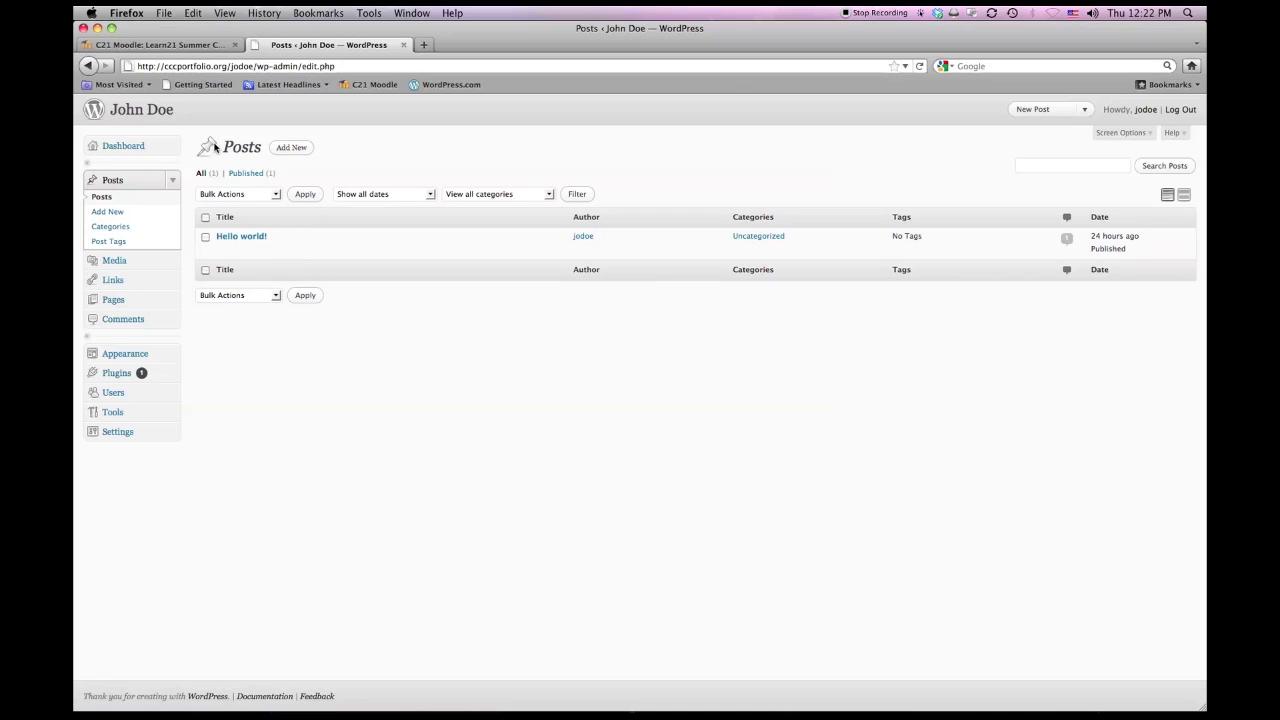
pyautogui.click(292, 147)
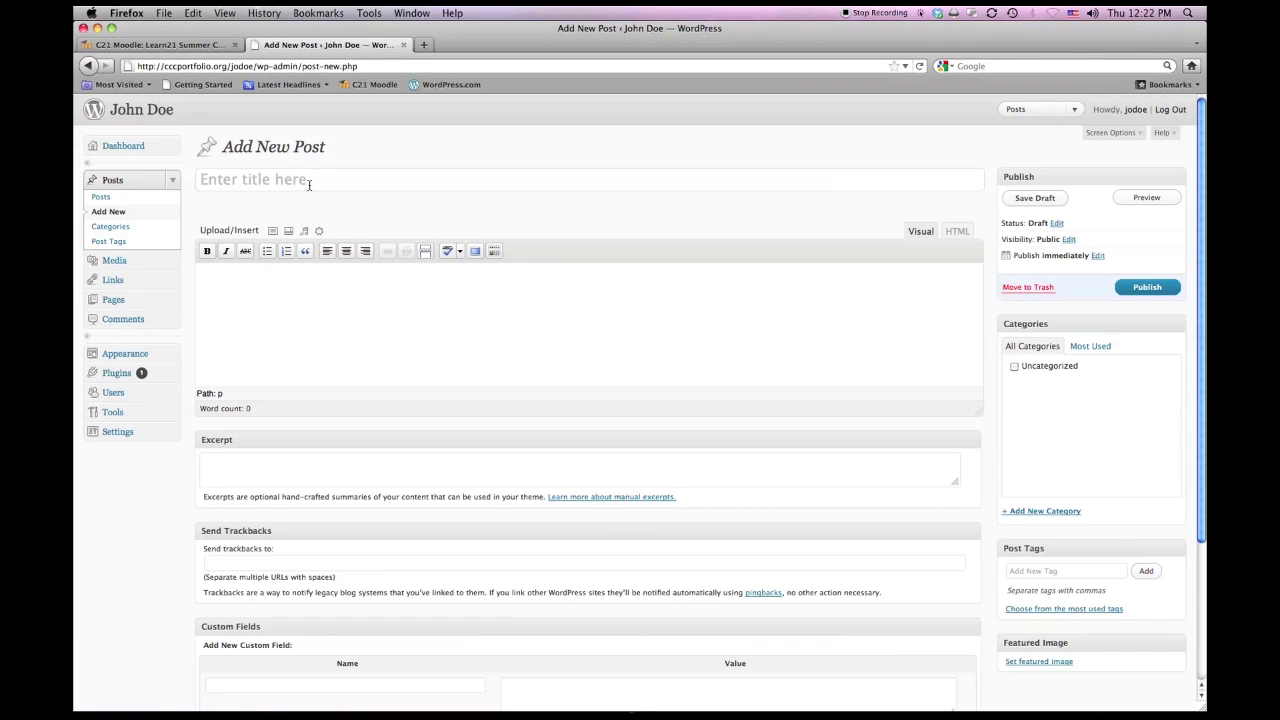
# Step: Enter the title 'My First Post' and body 'This is my first post on my Digital Portfolio!'
pyautogui.click(309, 184)
pyautogui.write('My First P')
pyautogui.write('ot')
pyautogui.press('BackSpace')
pyautogui.write('st')
pyautogui.click(226, 275)
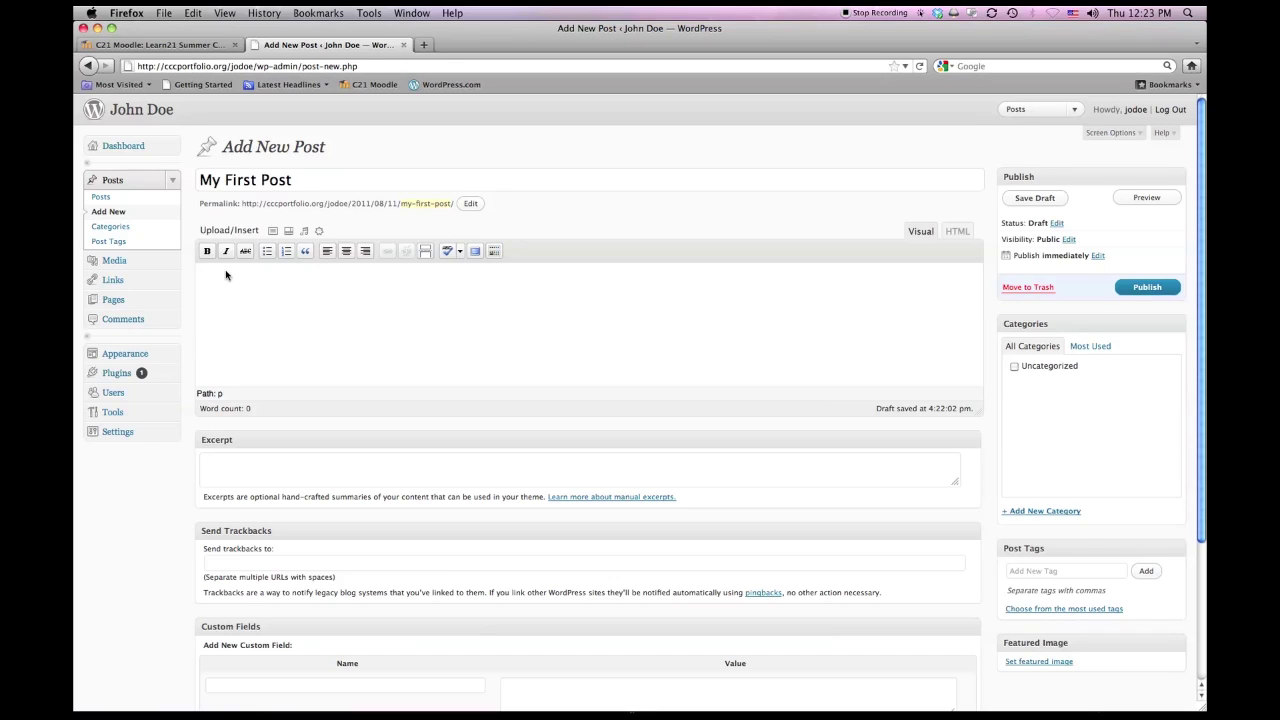
pyautogui.write('Thi')
pyautogui.write('s is my first post on ')
pyautogui.write('my Dig')
pyautogui.write('ital Port')
pyautogui.write('folio')
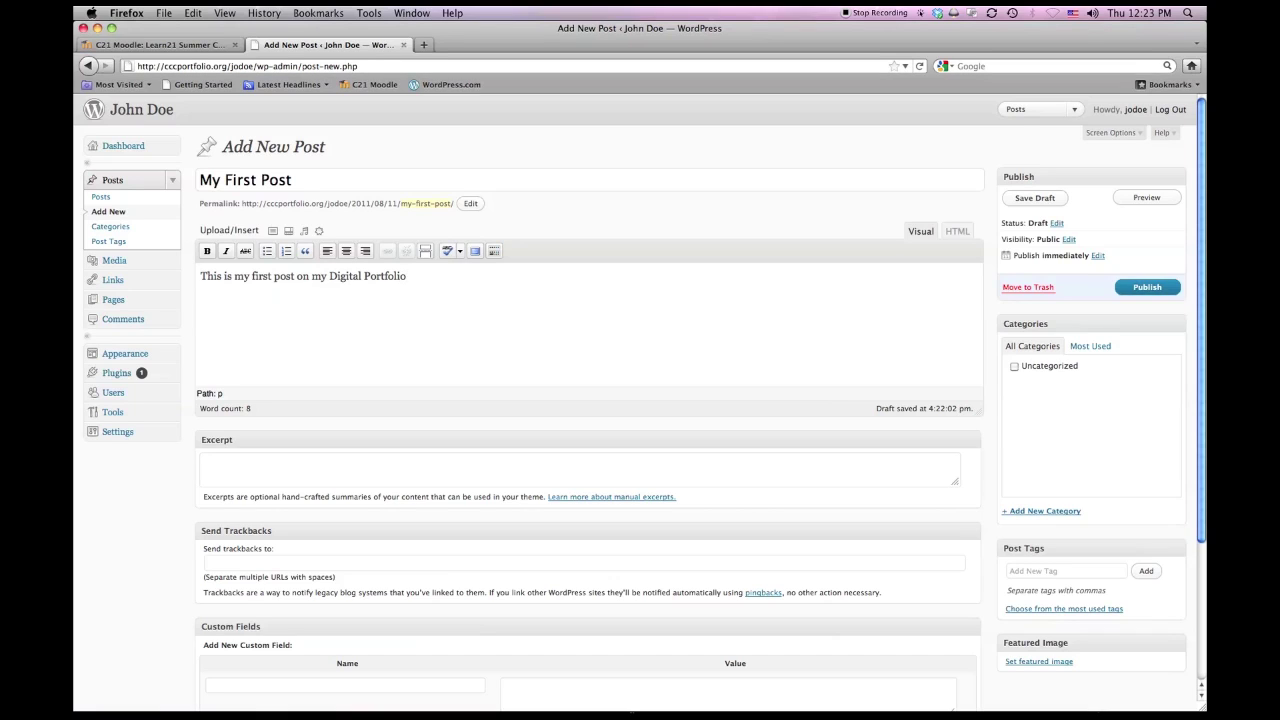
pyautogui.write('!')
# Step: Add the tag 'First Post' through the Post Tags box
pyautogui.scroll(-1, 258, 440)
pyautogui.scroll(-1, 255, 424)
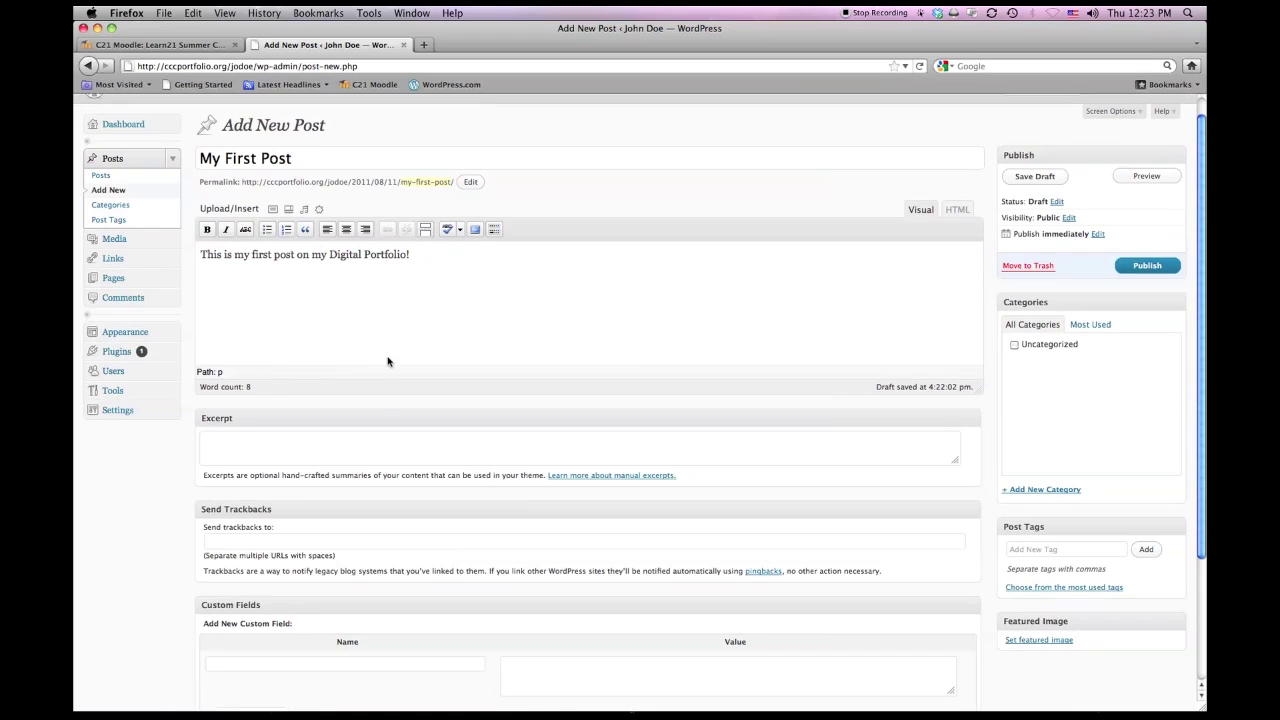
pyautogui.scroll(-3, 380, 360)
pyautogui.scroll(-3, 380, 363)
pyautogui.scroll(1, 380, 363)
pyautogui.scroll(3, 400, 363)
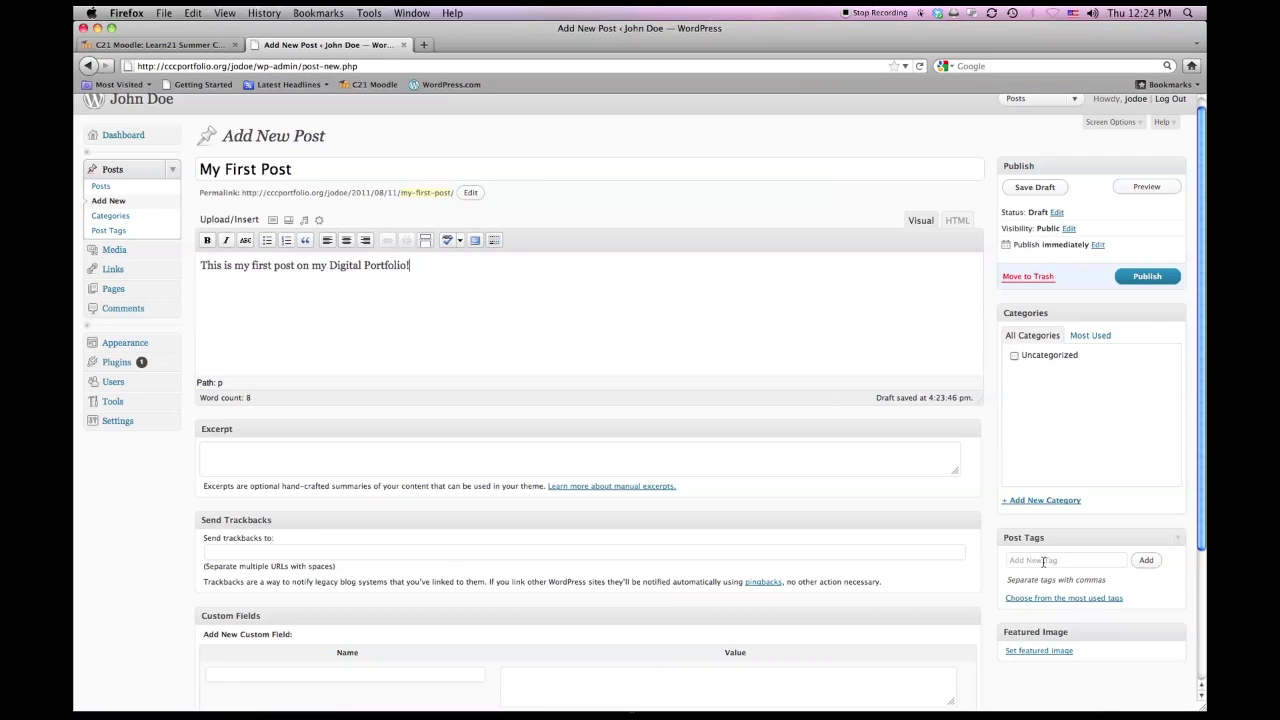
pyautogui.click(1043, 562)
pyautogui.write('First Post,')
pyautogui.click(1146, 560)
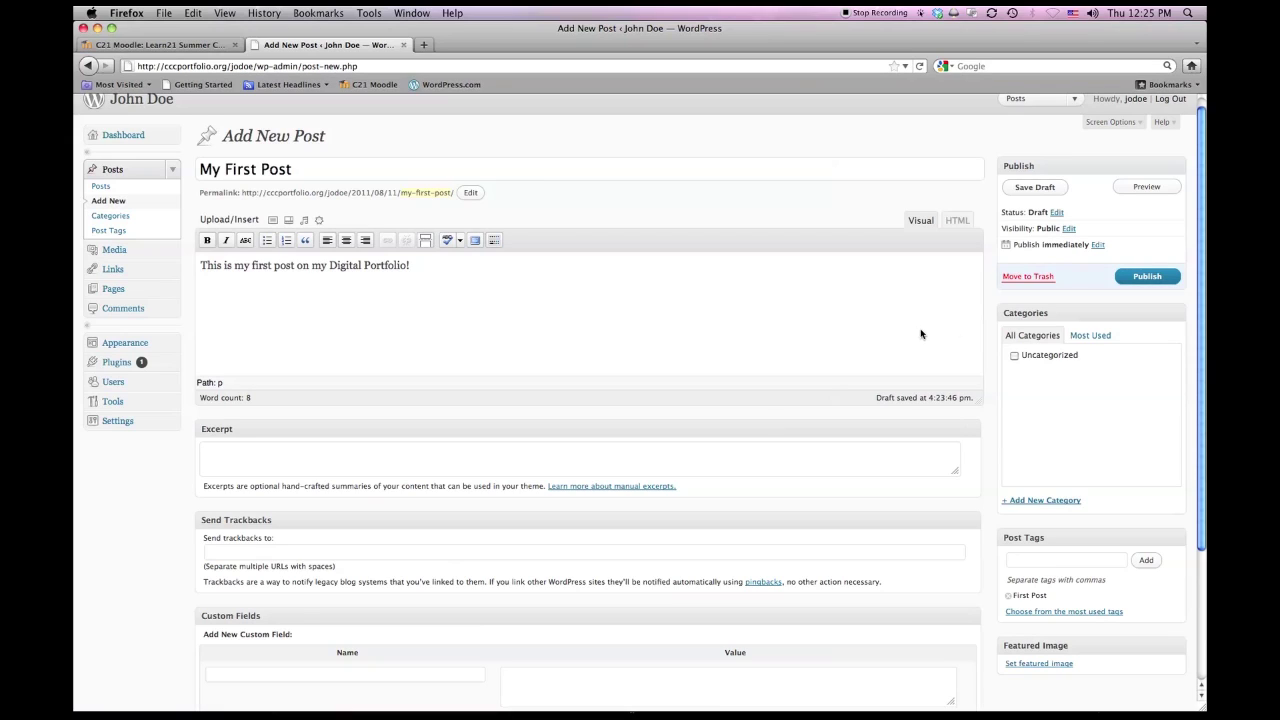
pyautogui.moveTo(1090, 313)
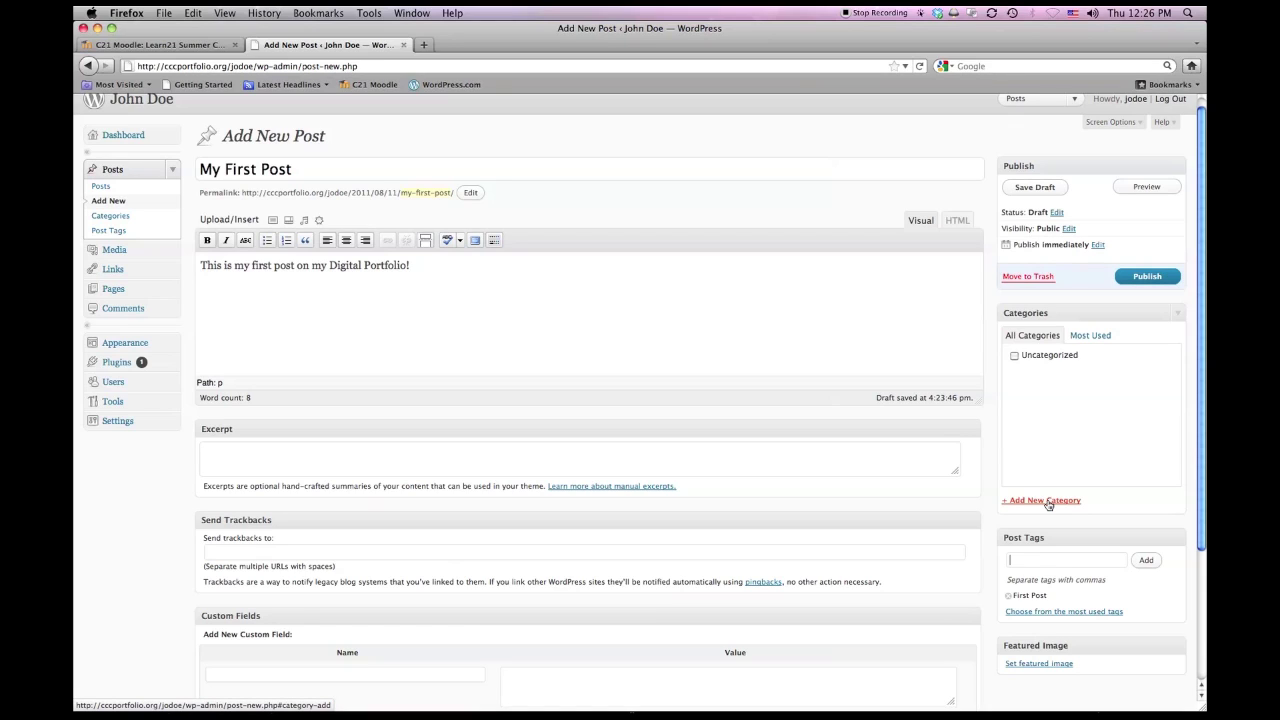
pyautogui.click(1046, 500)
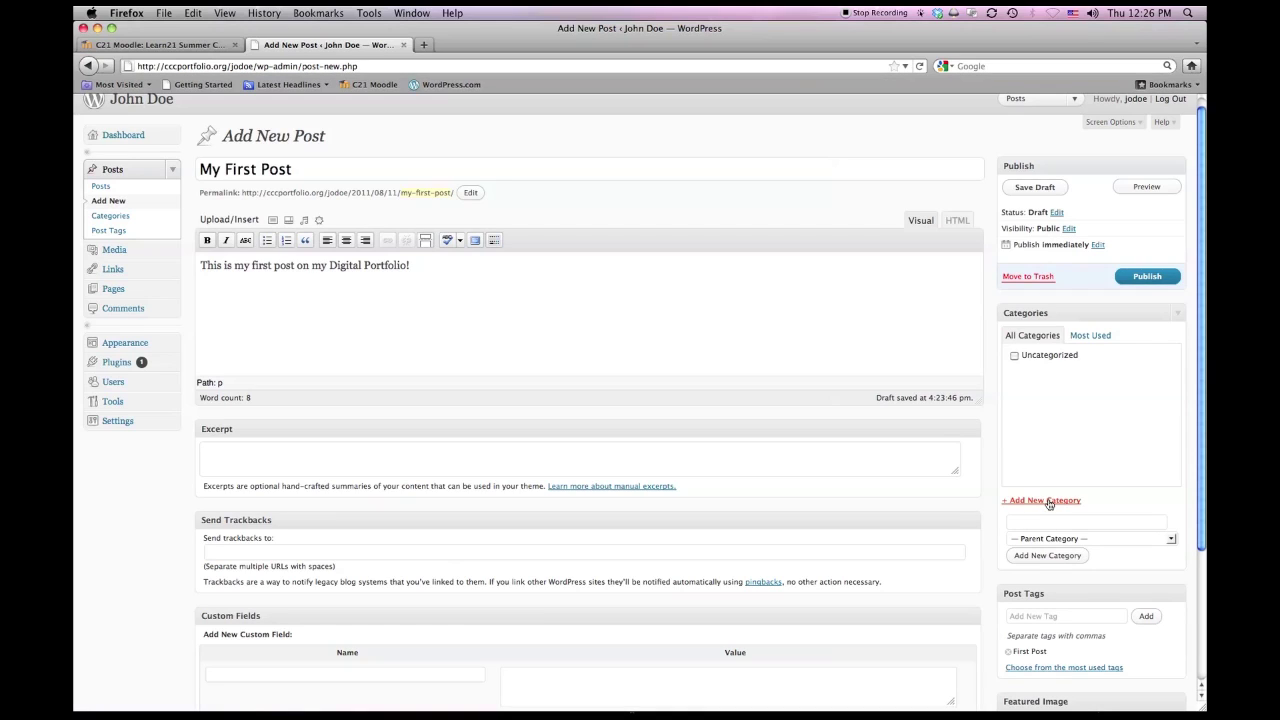
# Step: Create categories 'Test Category' and 'Achievements', leaving only Test Category checked
pyautogui.write('Test')
pyautogui.write(' Category')
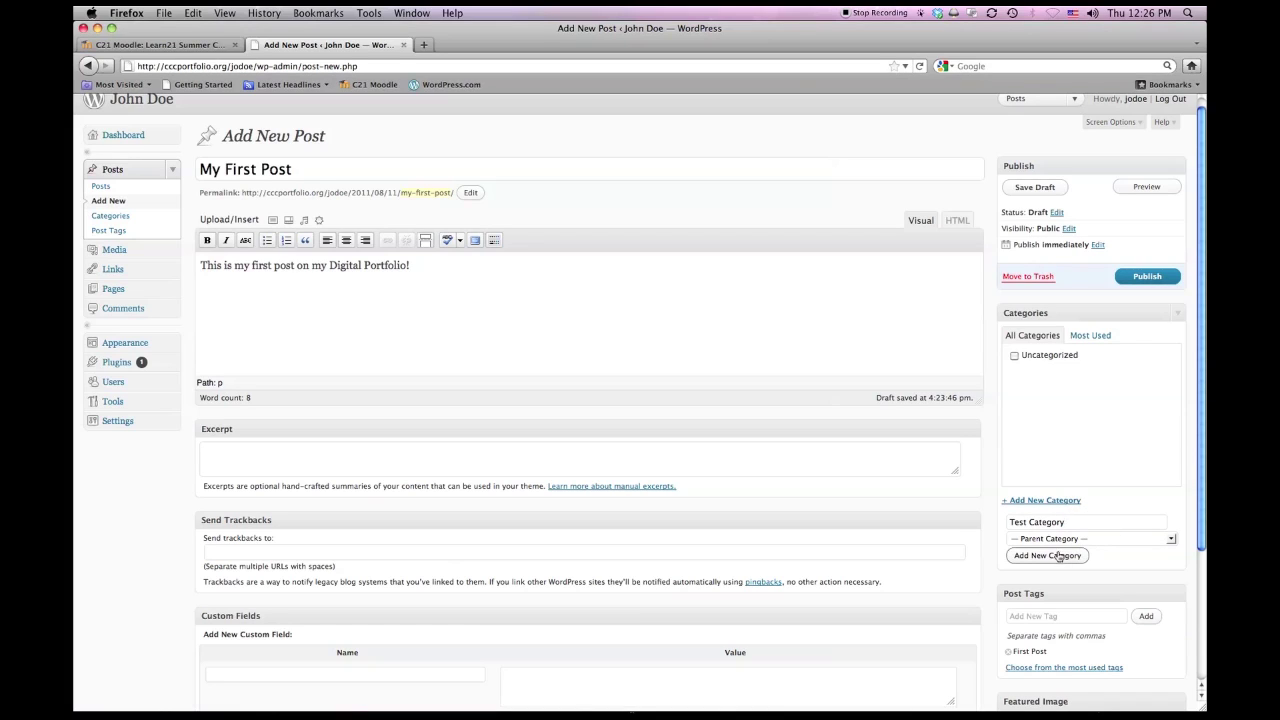
pyautogui.click(1039, 558)
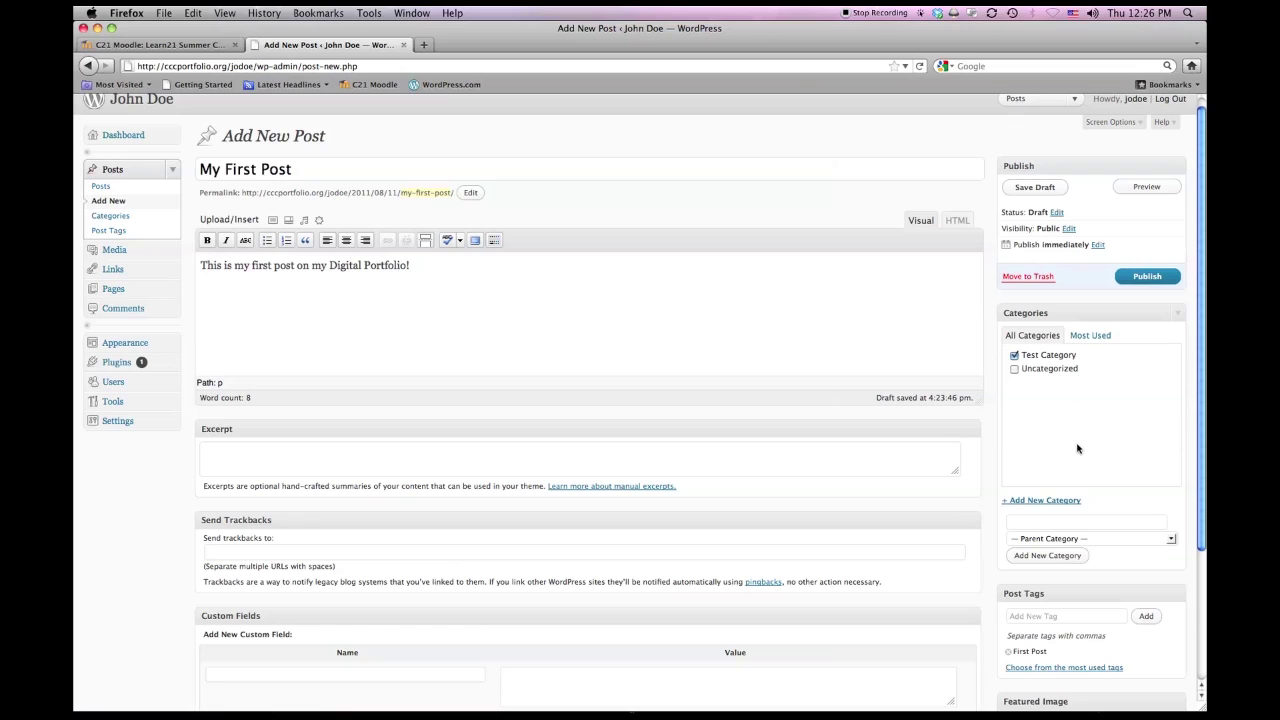
pyautogui.click(1030, 520)
pyautogui.write('Achiev')
pyautogui.write('ements')
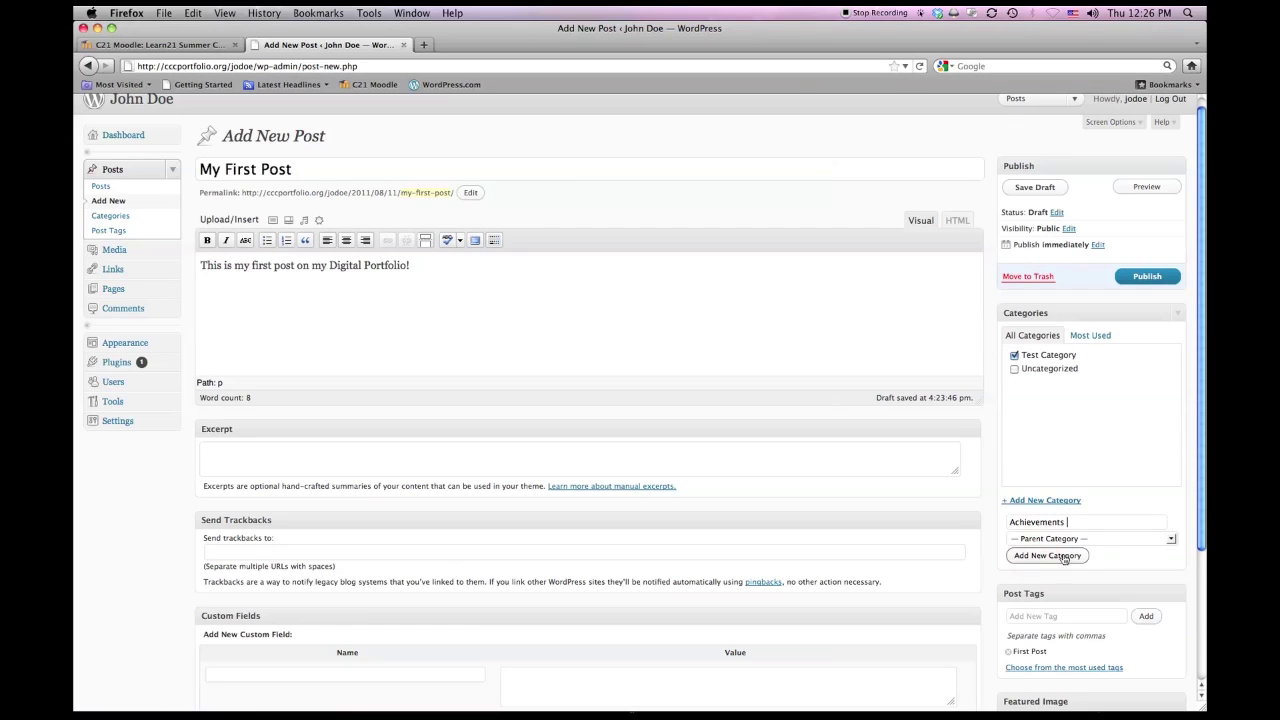
pyautogui.click(1063, 556)
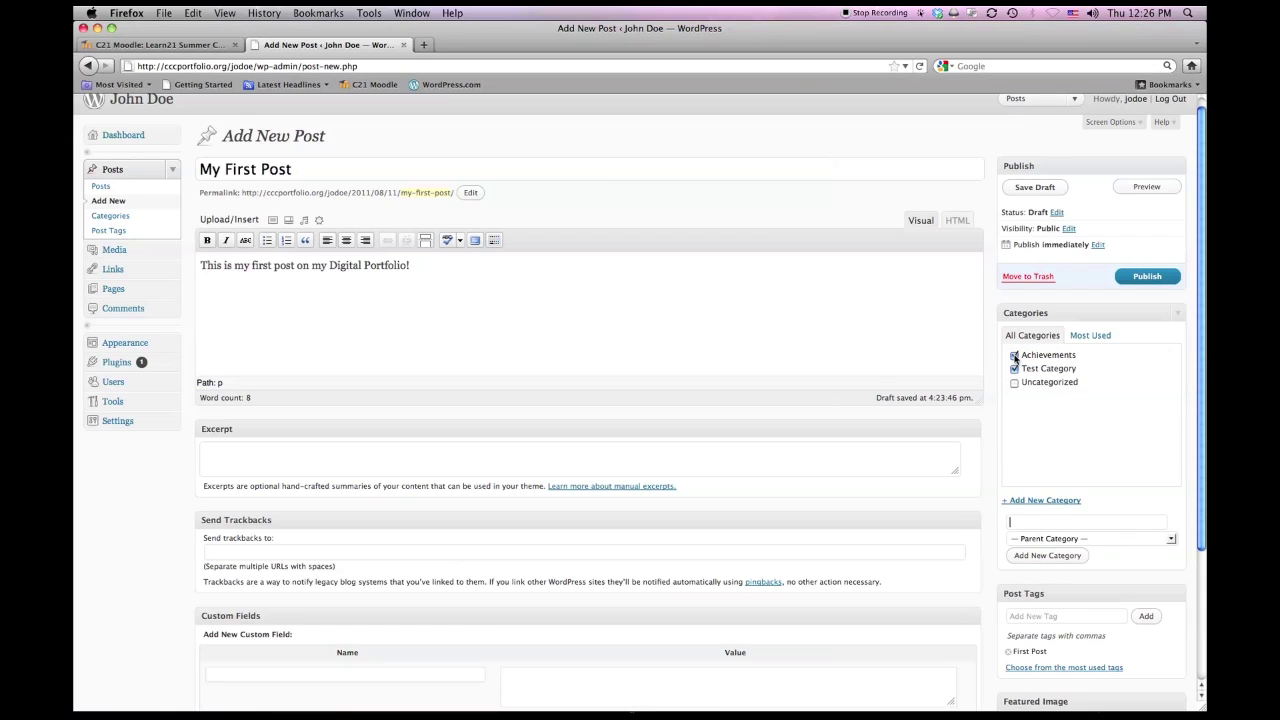
pyautogui.click(1015, 357)
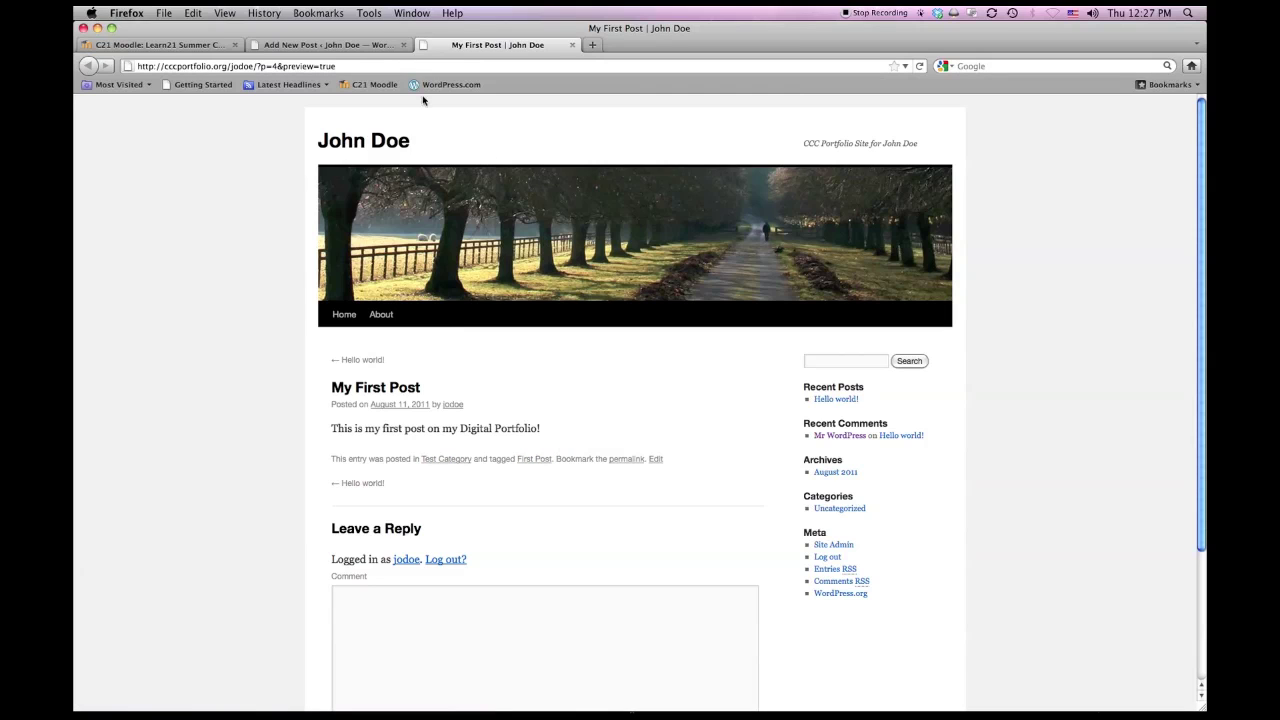
# Step: Return from the preview tab to the Add New Post editor
pyautogui.click(337, 42)
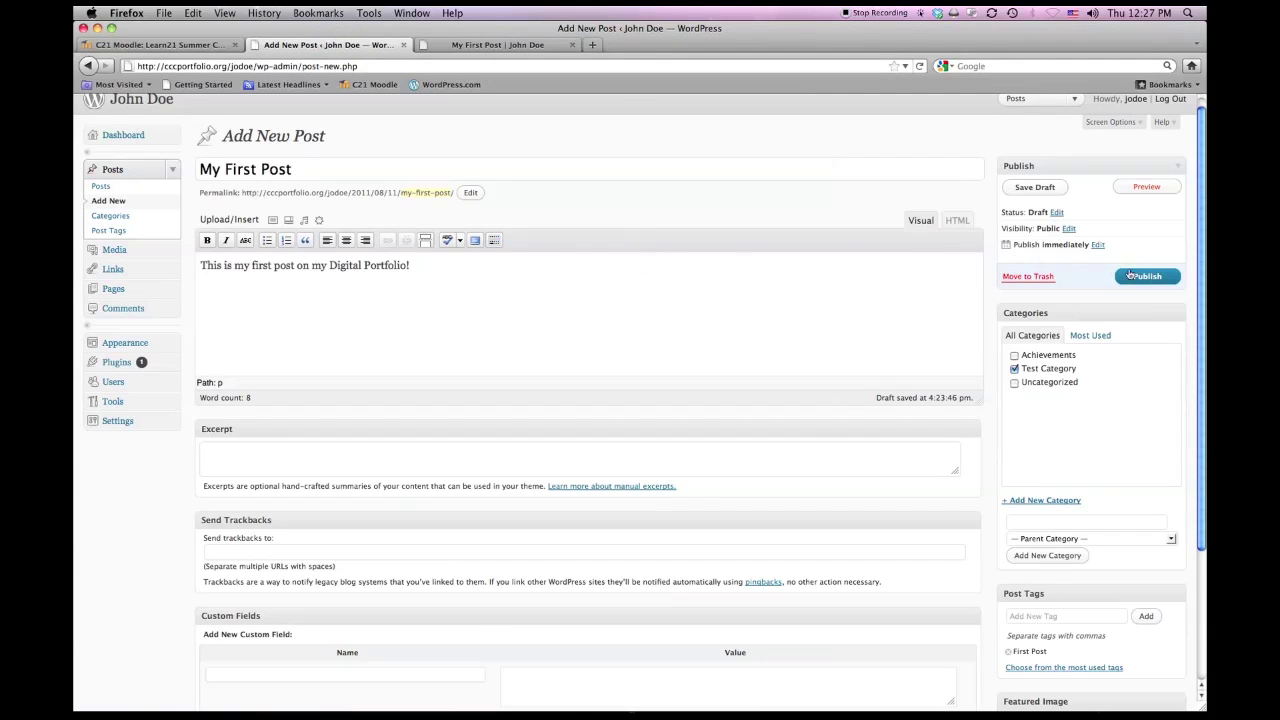
# Step: Publish 'My First Post' and open its live page through View post
pyautogui.click(1142, 283)
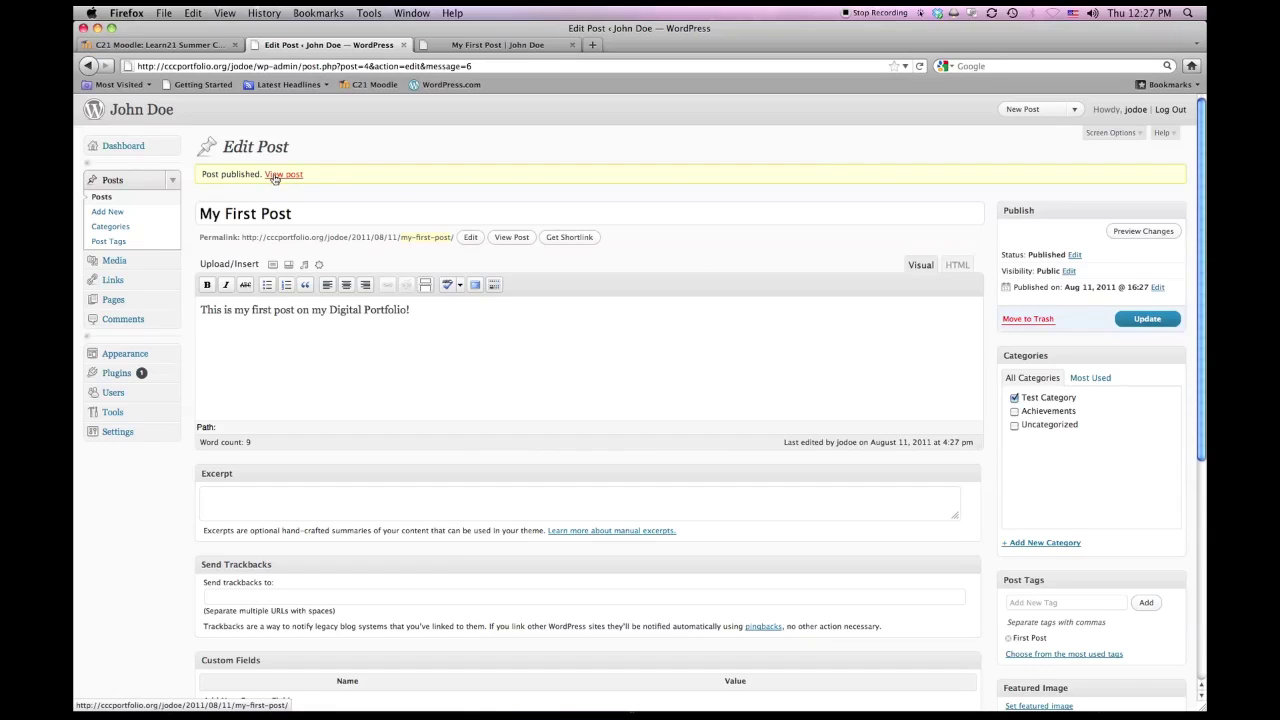
pyautogui.click(273, 175)
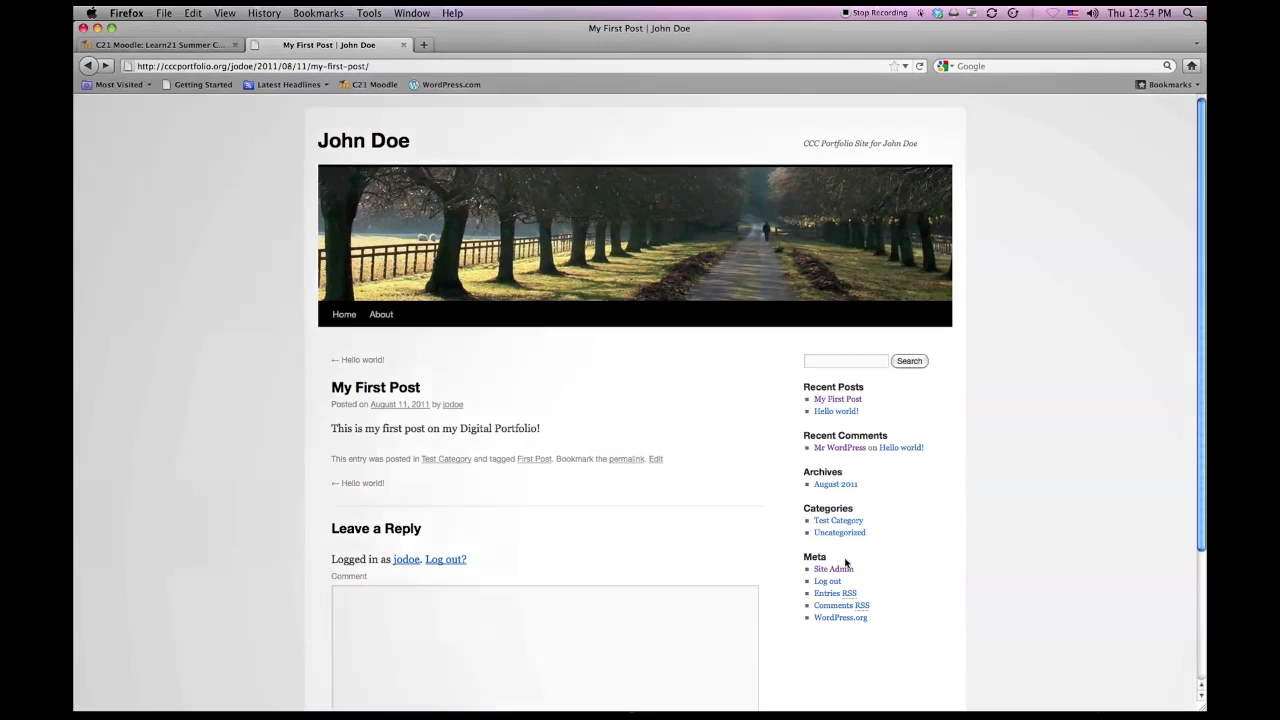
# Step: From Site Admin's Posts list, bulk-trash the 'Hello world!' post
pyautogui.click(834, 571)
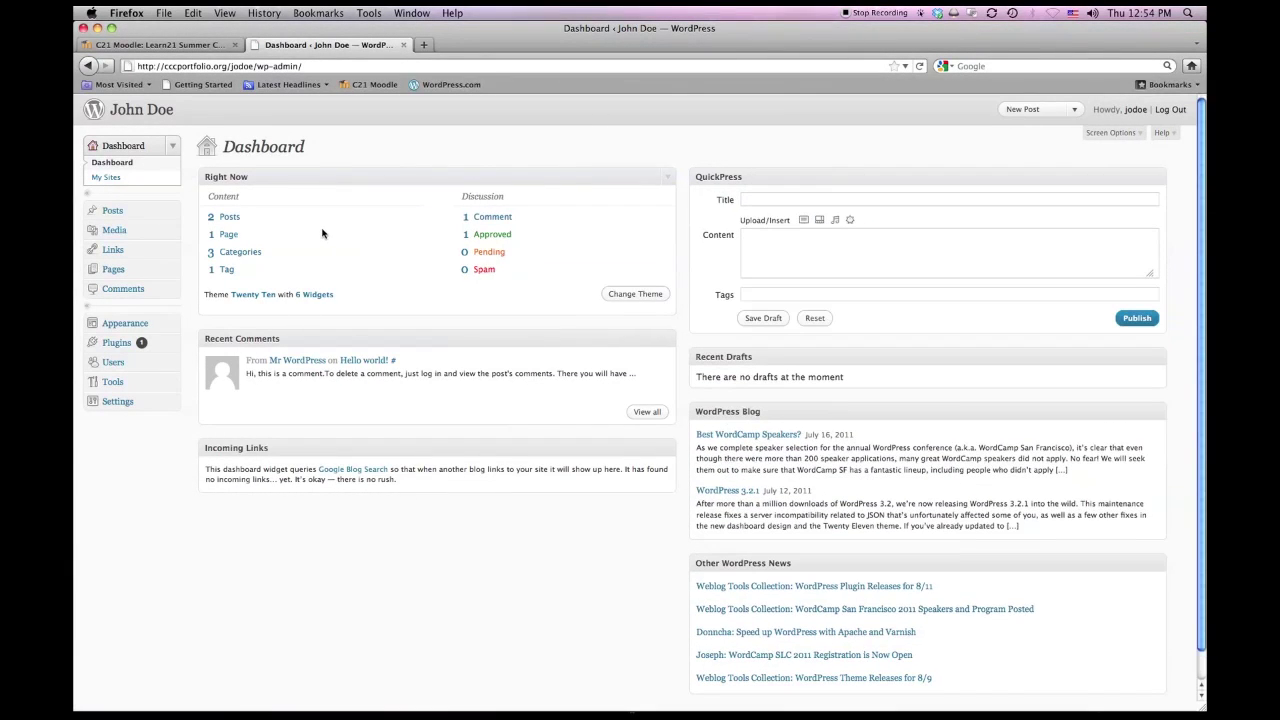
pyautogui.click(107, 212)
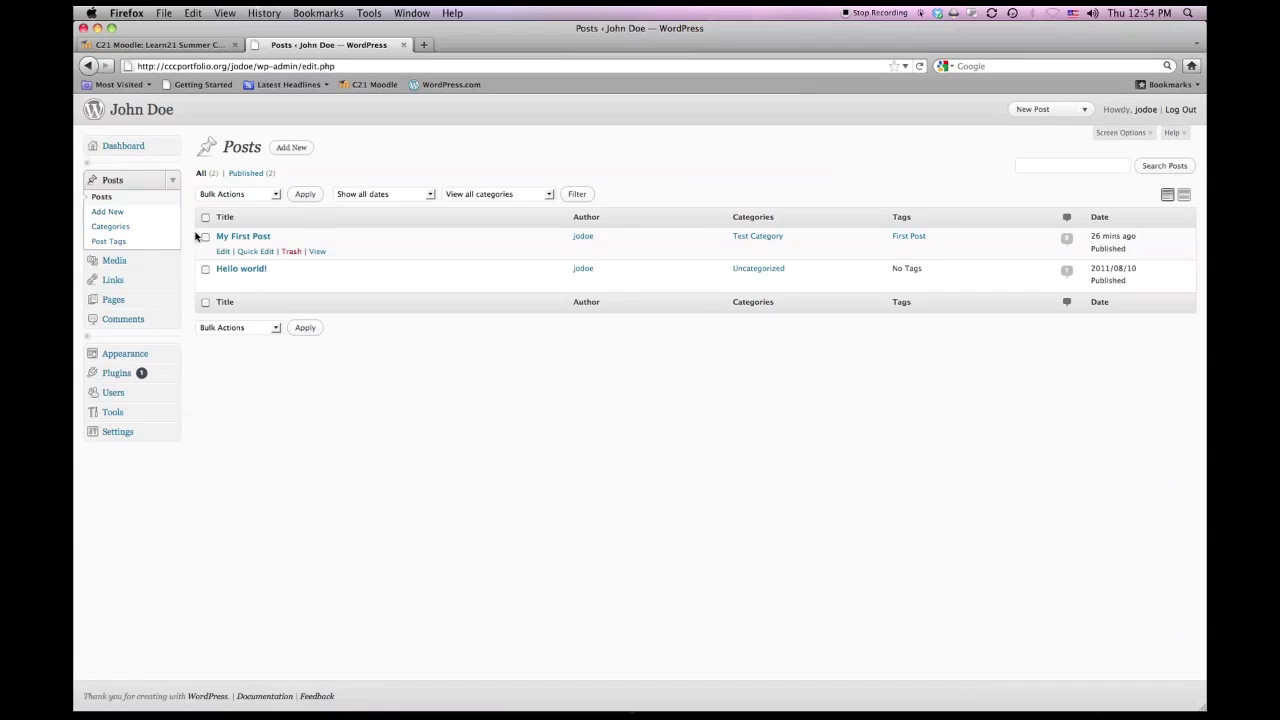
pyautogui.click(206, 270)
pyautogui.click(275, 195)
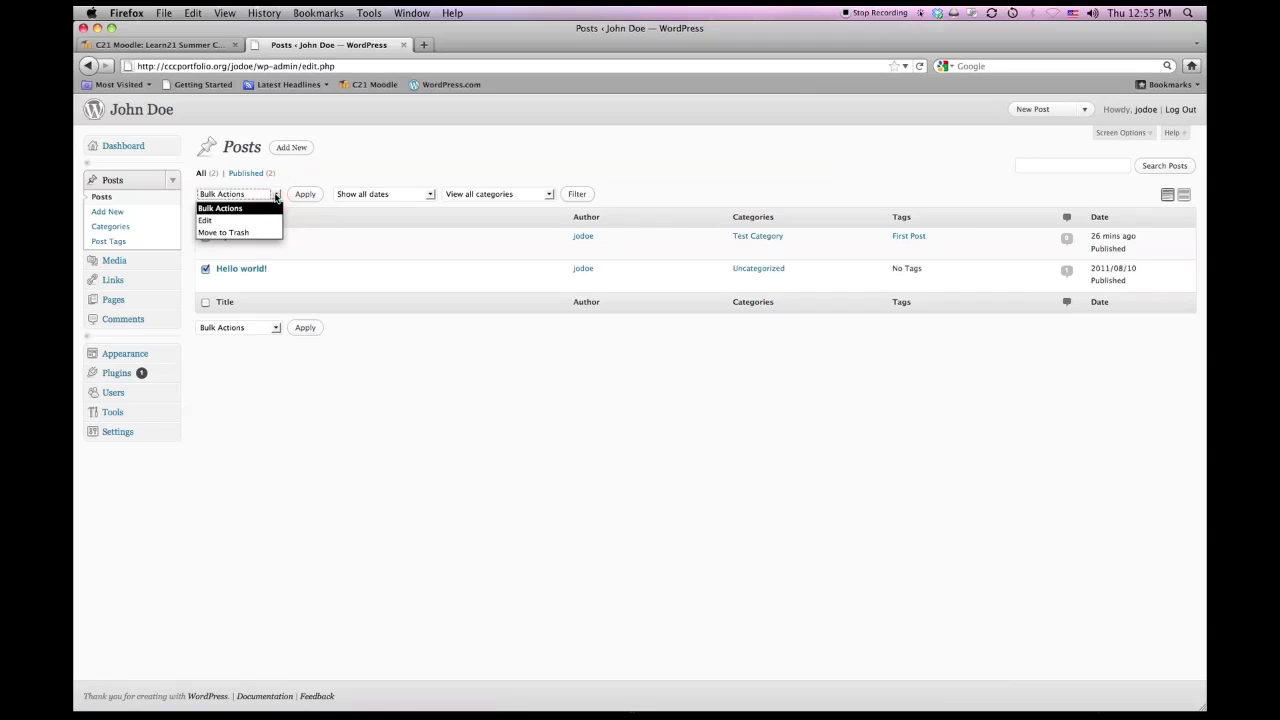
pyautogui.click(224, 232)
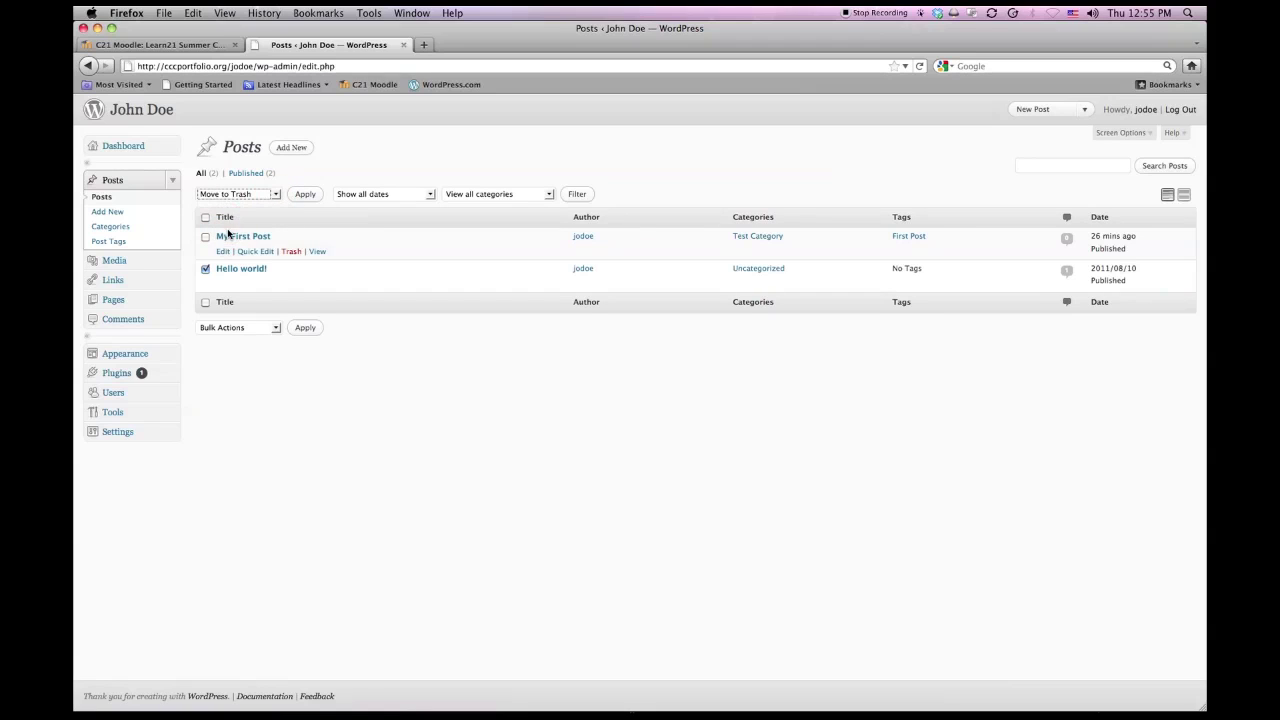
pyautogui.click(305, 194)
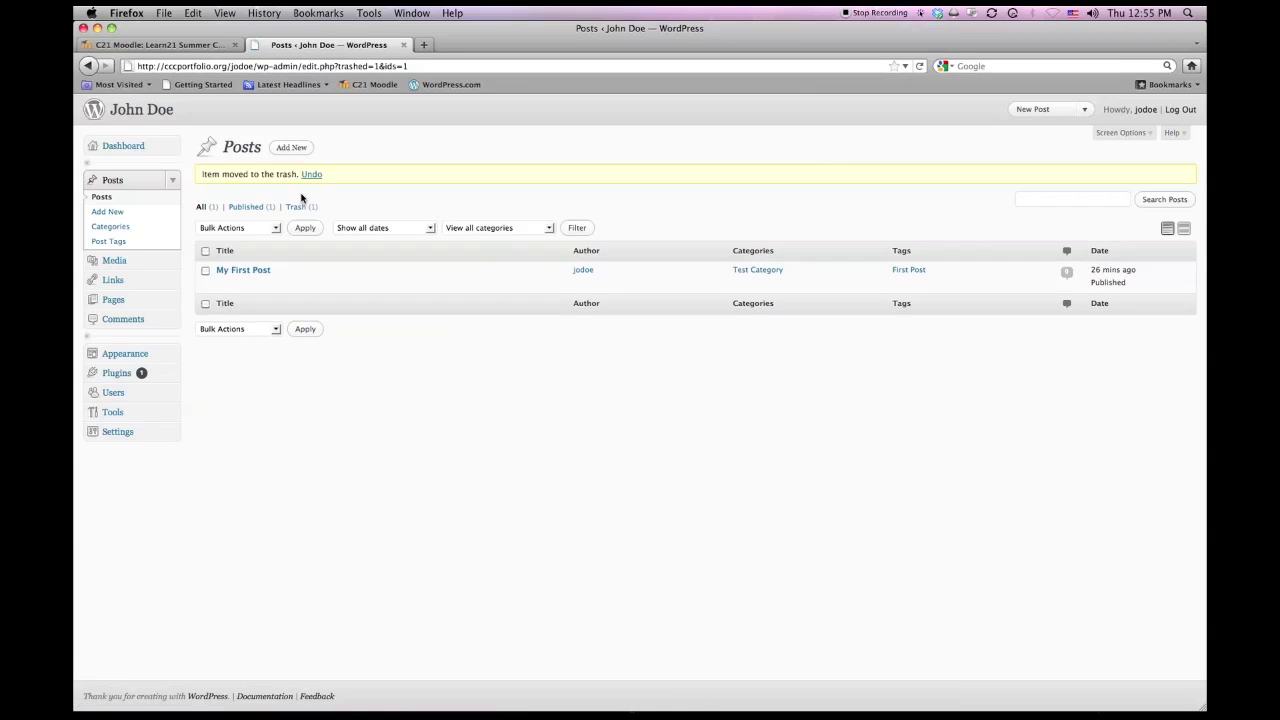